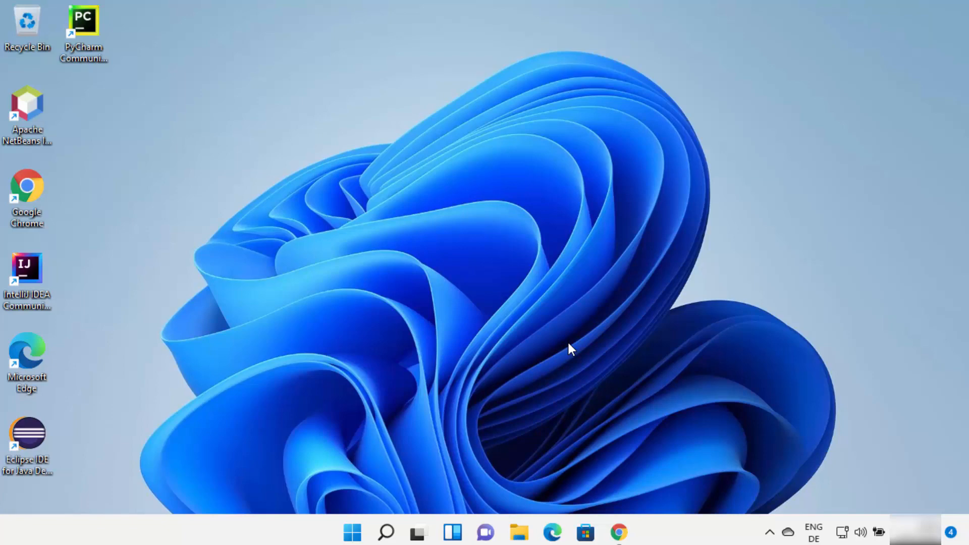
Step: In Chrome, open codelite.org from the search results and download the 64-bit Windows installer of the 15.0.7 weekly build, skipping the donation
left_click(620, 531)
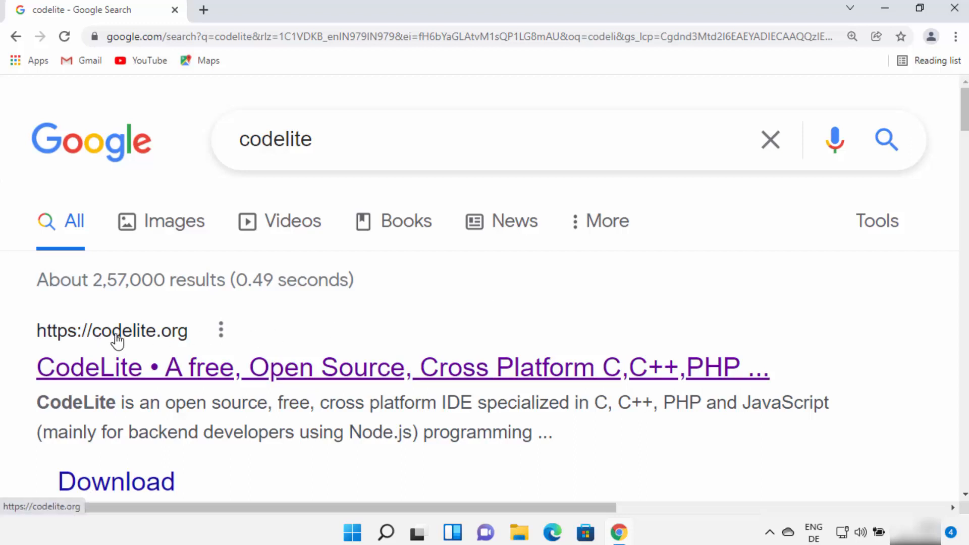
left_click(506, 376)
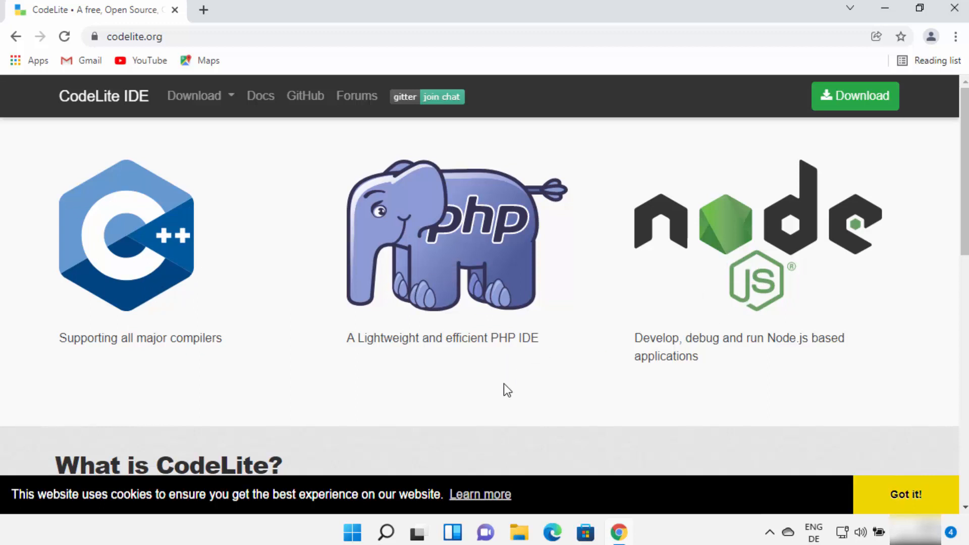
left_click(201, 103)
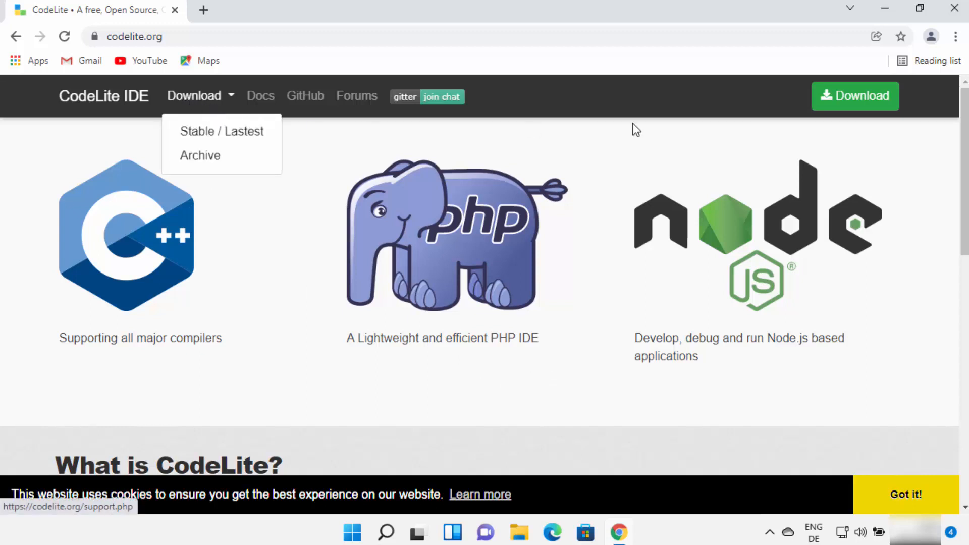
left_click(861, 109)
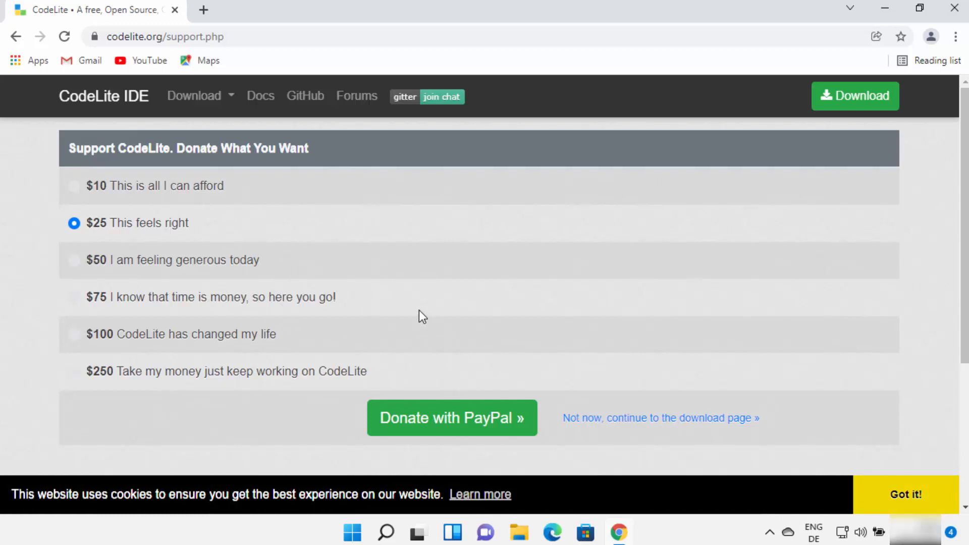
left_click(600, 427)
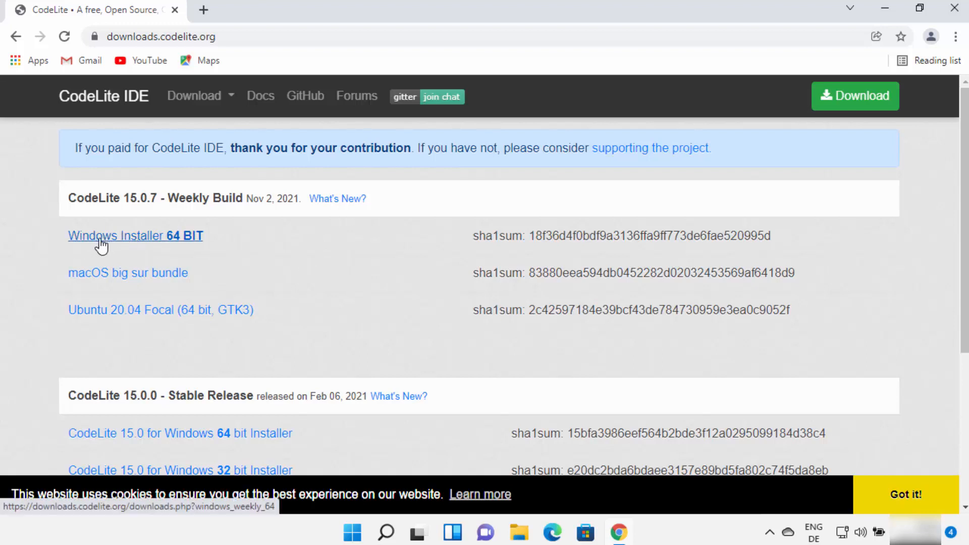
left_click(141, 245)
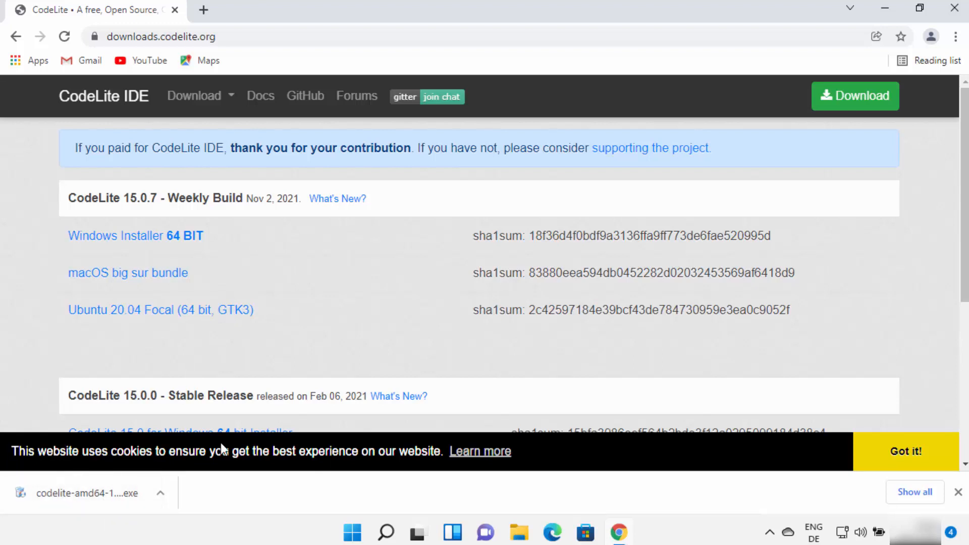
Step: Run the downloaded codelite-amd64-15.0.7.exe despite the SmartScreen block and allow it to make changes to the device
left_click(81, 493)
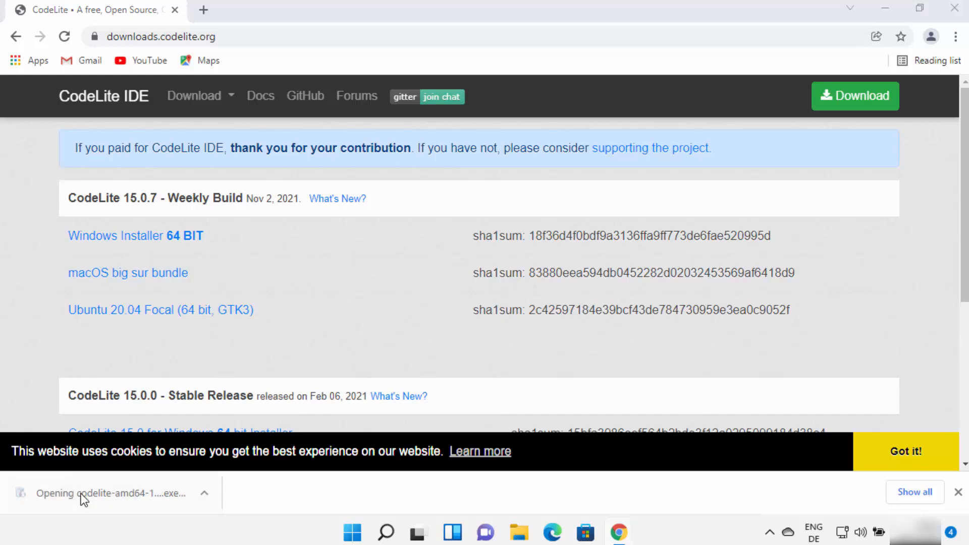
left_click(886, 12)
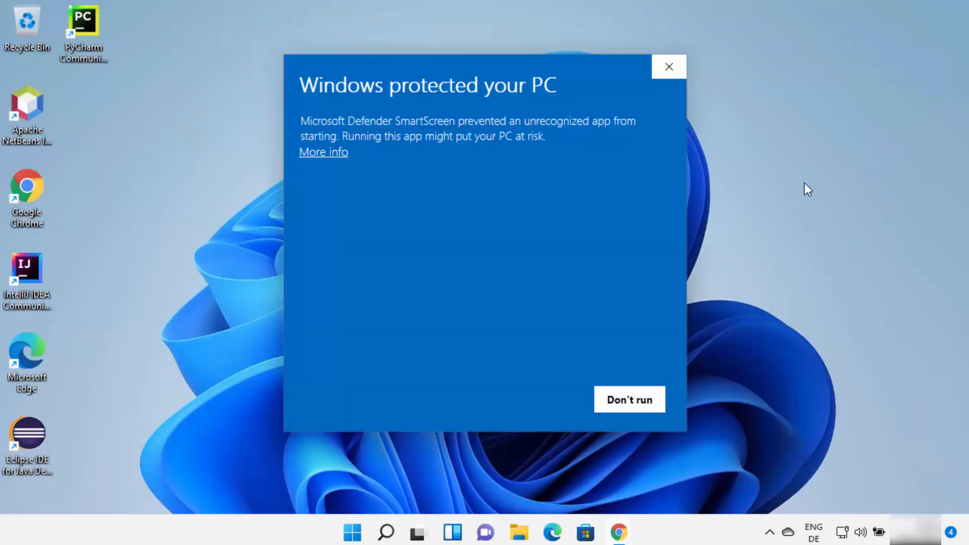
left_click(323, 152)
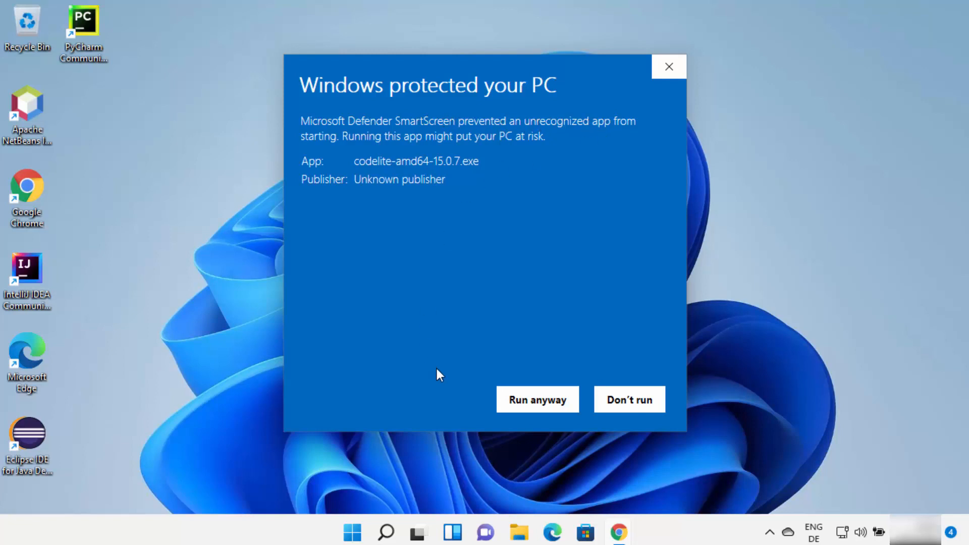
left_click(534, 402)
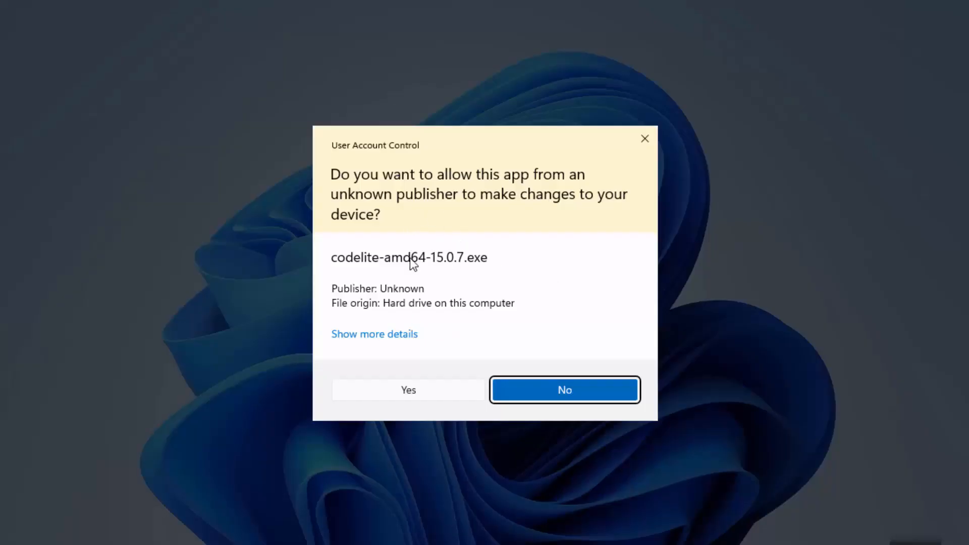
left_click(398, 394)
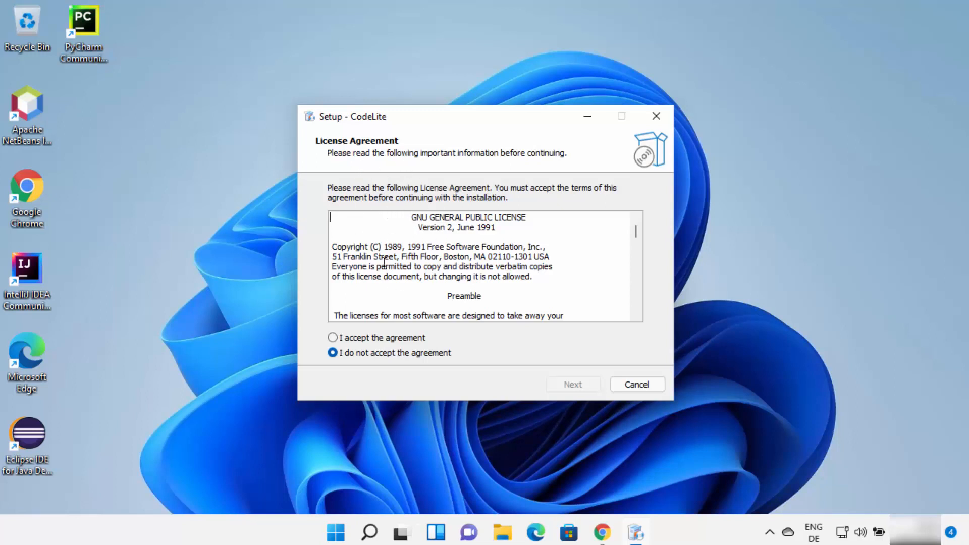
Step: Review and accept the CodeLite license agreement and continue to the destination location
left_click(334, 339)
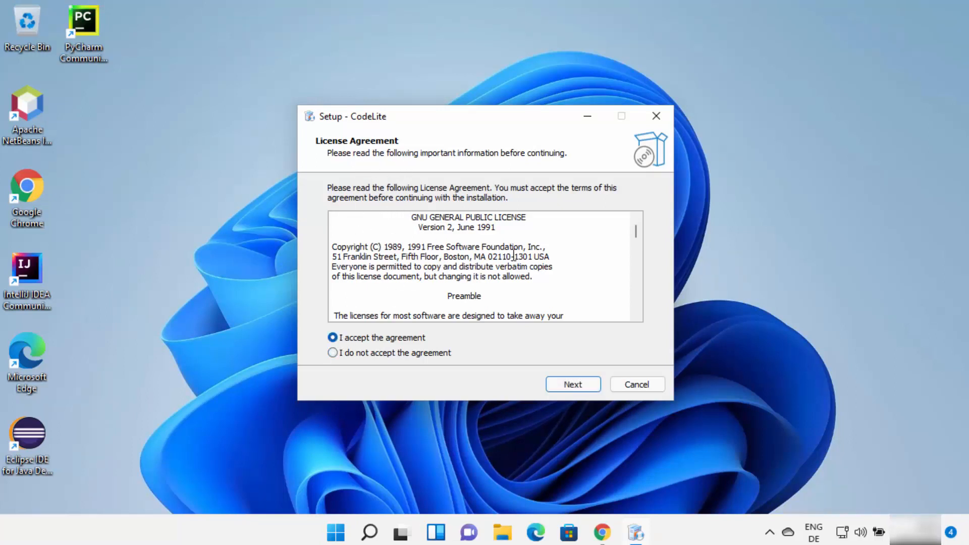
scroll(495, 247, "down", 2)
scroll(495, 248, "down", 12)
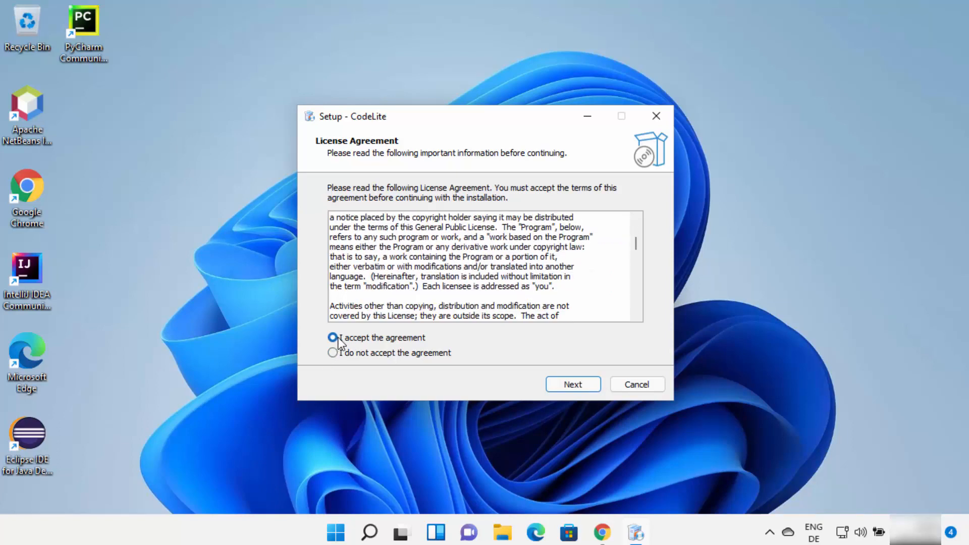
left_click(571, 385)
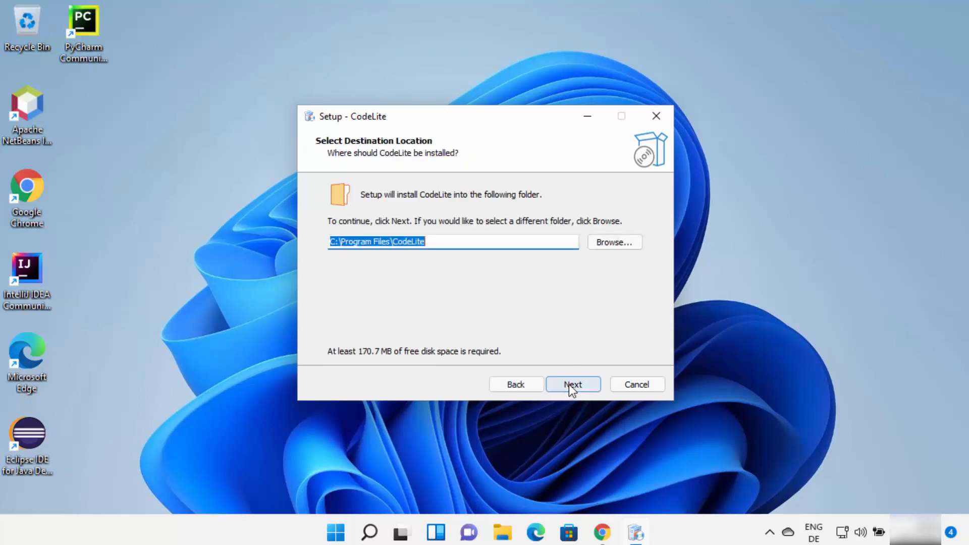
Step: Keep the install folder C:\Program Files\CodeLite and the Start Menu folder CodeLite
double_click(432, 246)
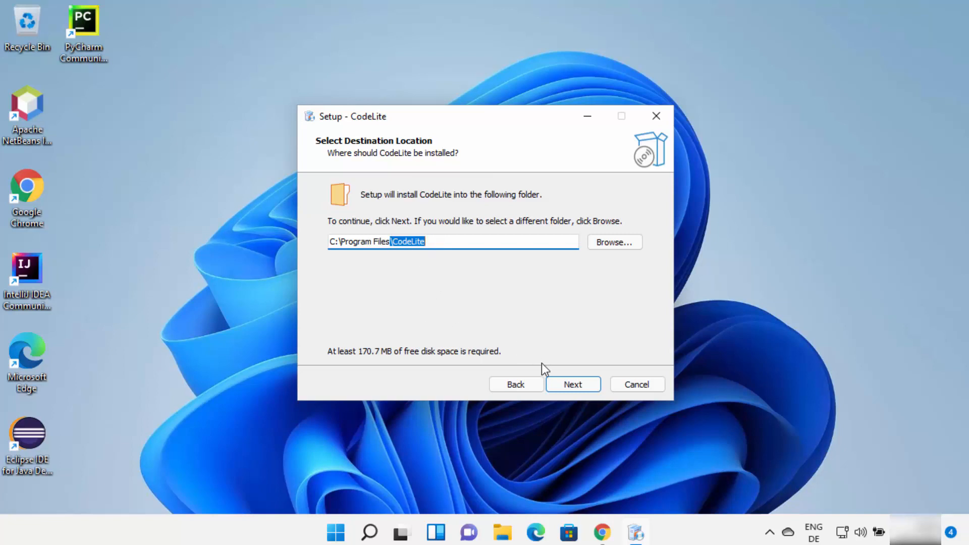
left_click(559, 383)
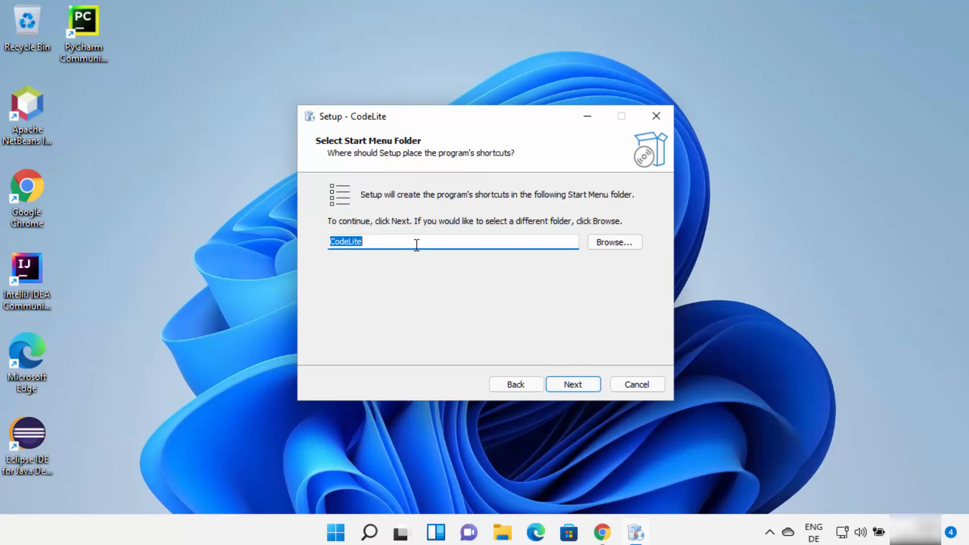
left_click(577, 382)
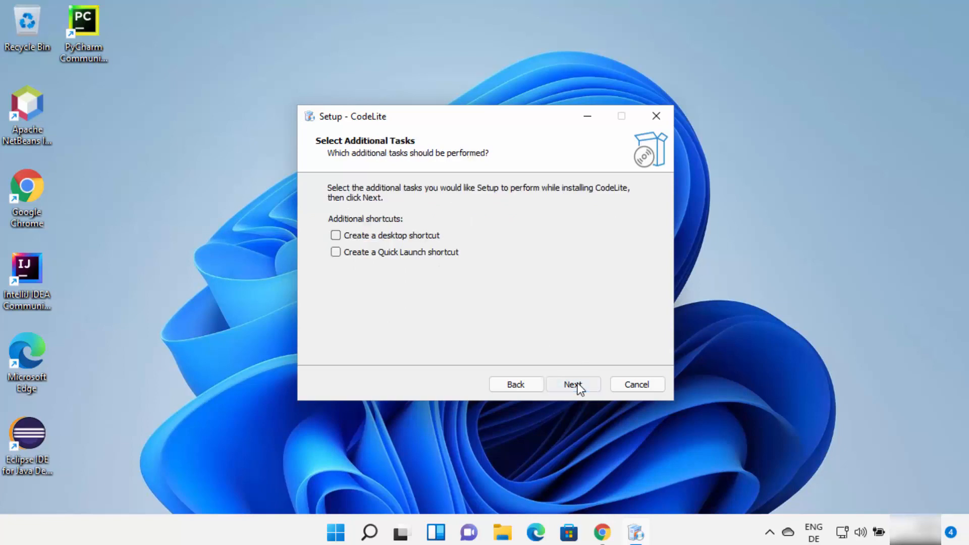
Step: Add a desktop shortcut, install CodeLite, and finish setup with Launch CodeLite enabled
left_click(337, 235)
left_click(568, 387)
left_click(567, 387)
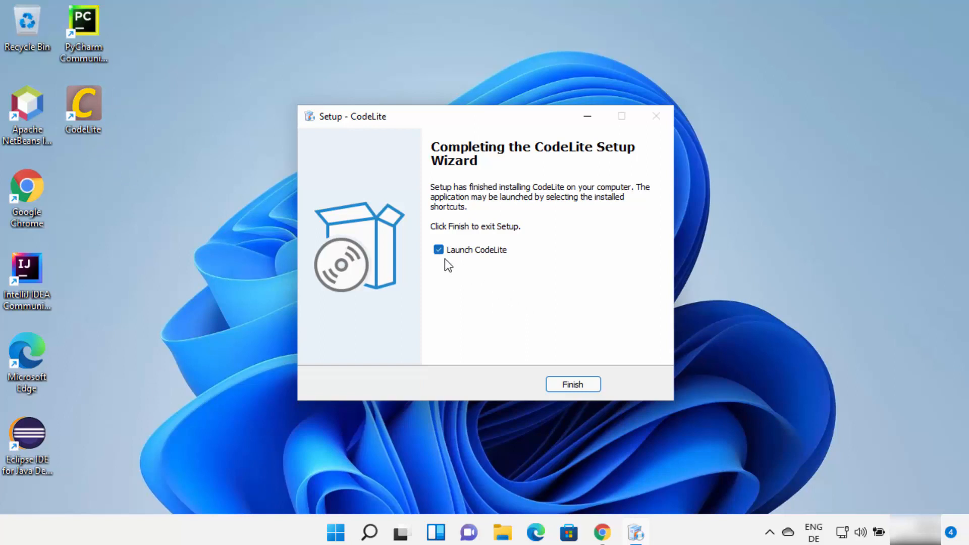
left_click(567, 385)
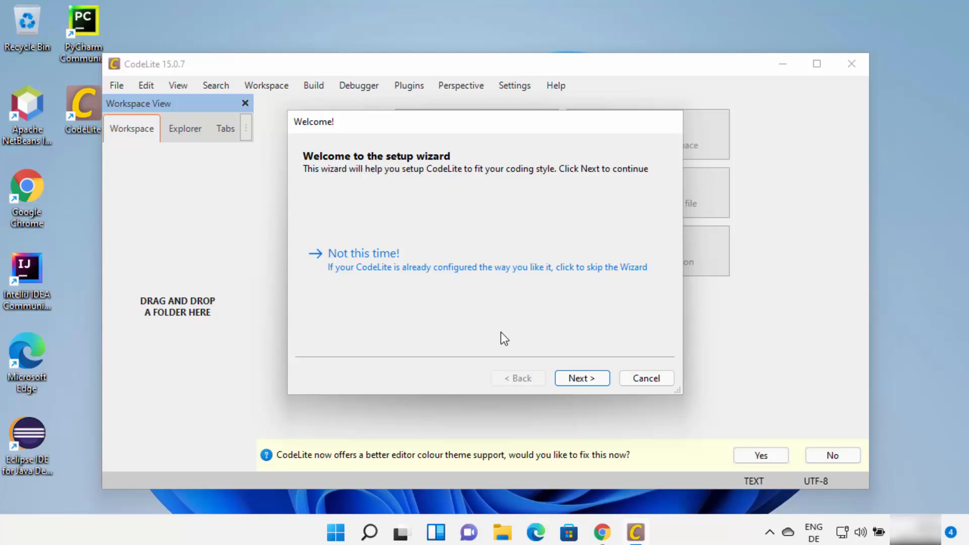
Step: Choose the C/C++ development profile in the CodeLite welcome wizard and continue to the compiler setup
left_click(576, 379)
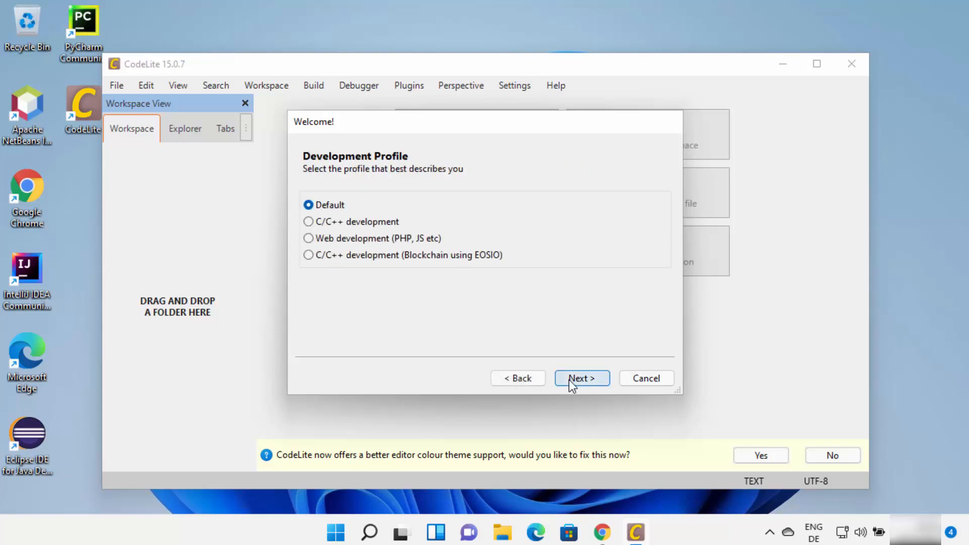
left_click(309, 222)
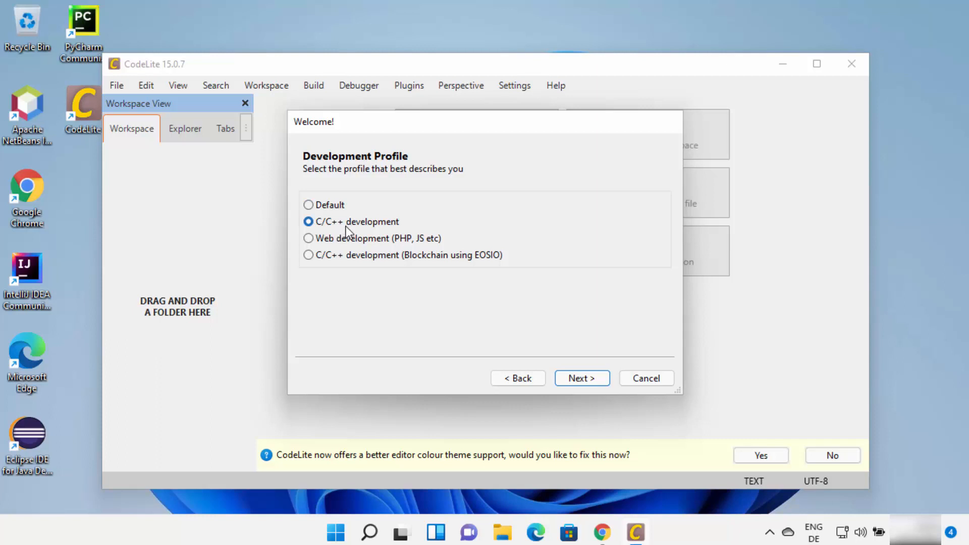
left_click(580, 379)
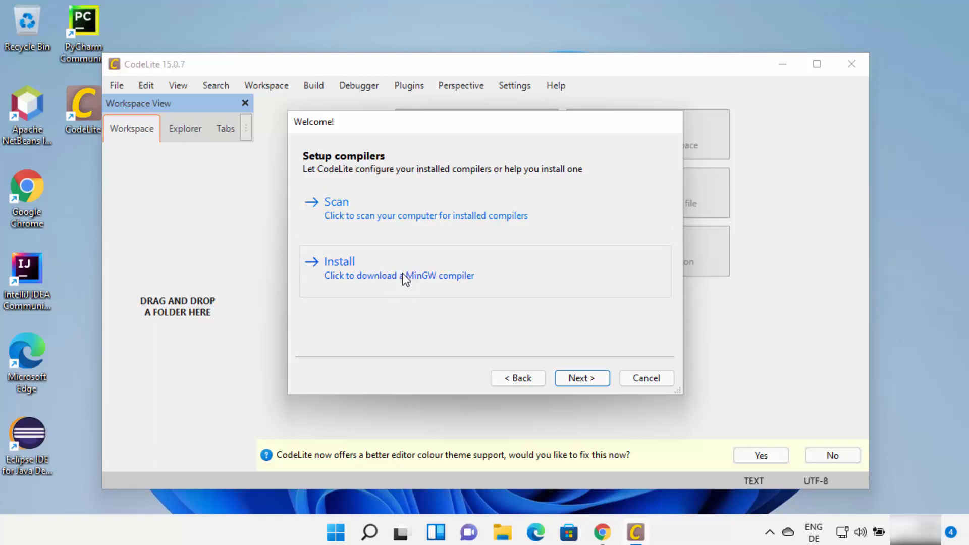
Step: Scan the computer for installed compilers, select the MinGW entry, and continue to the colour settings
left_click(411, 219)
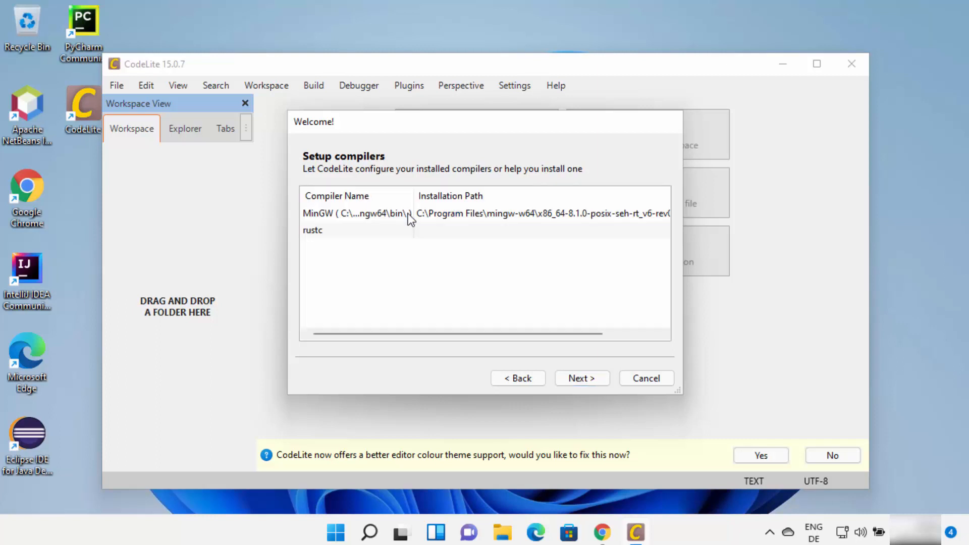
left_click(450, 214)
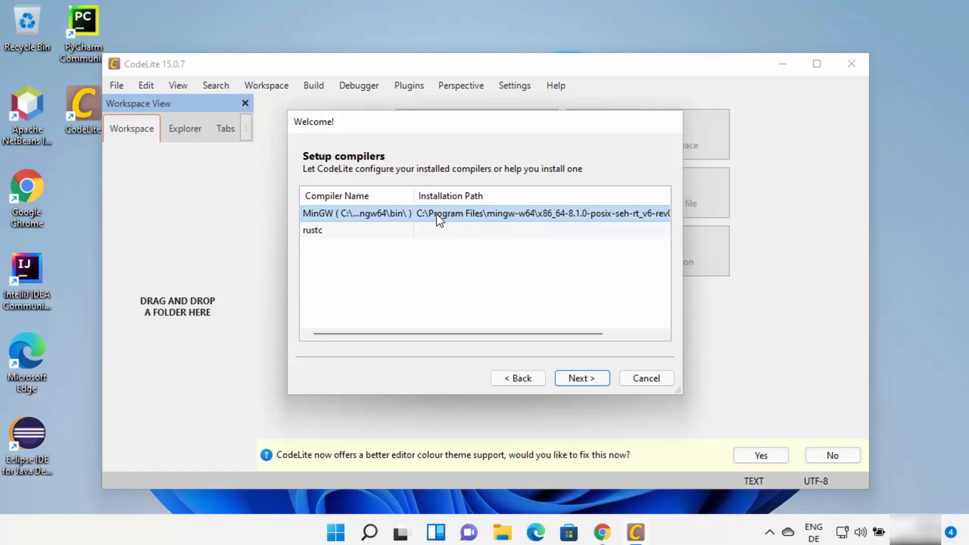
left_click(577, 381)
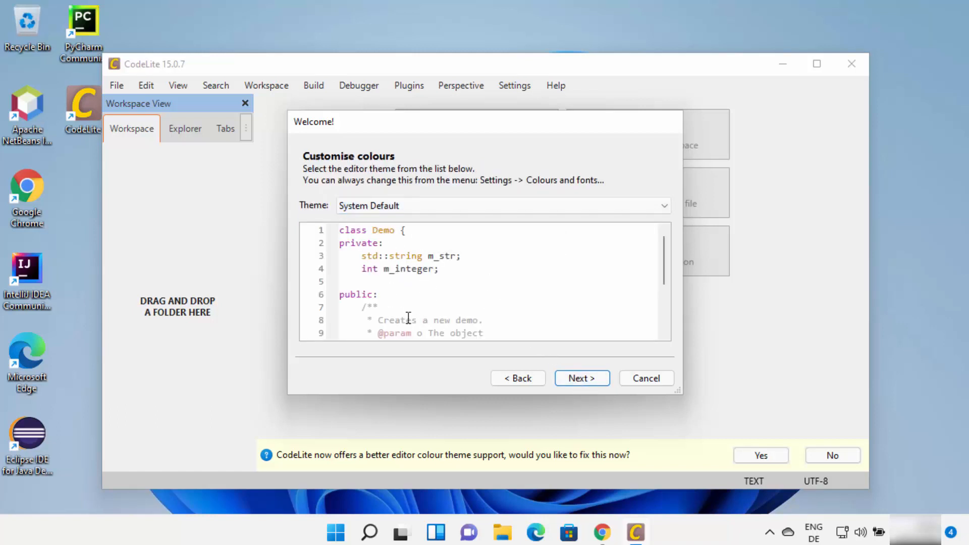
Step: Preview the Dark, Grey and Light editor themes and return the theme to System Default
left_click(422, 213)
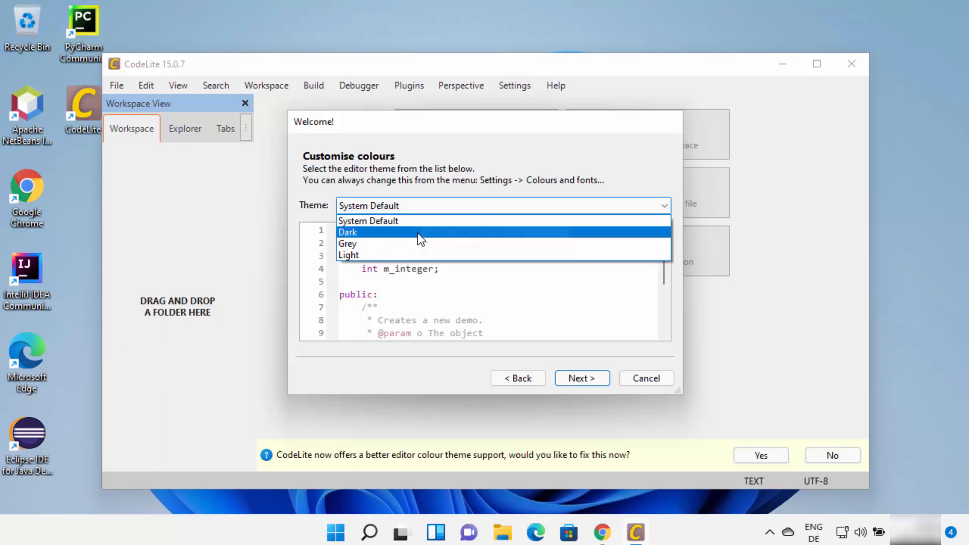
left_click(417, 231)
left_click(422, 205)
left_click(414, 239)
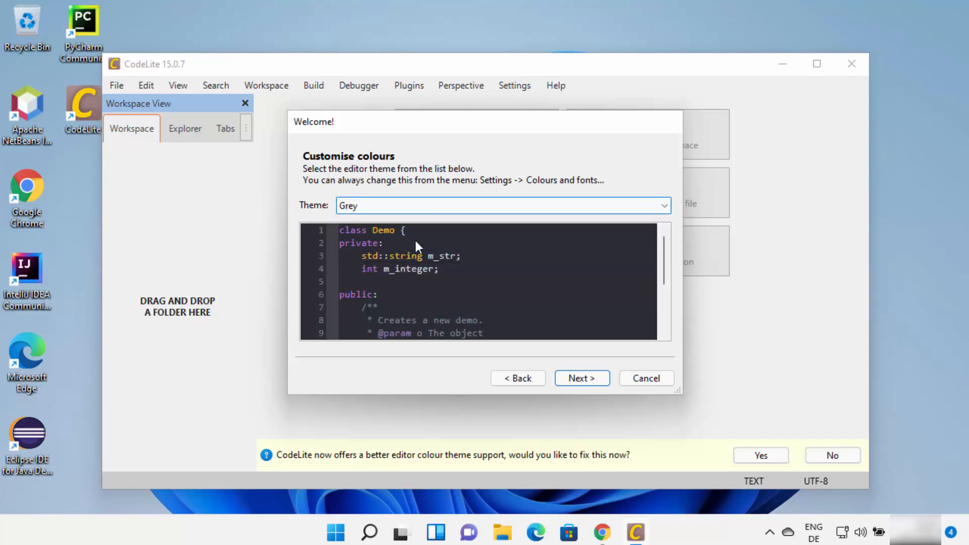
left_click(425, 204)
left_click(421, 253)
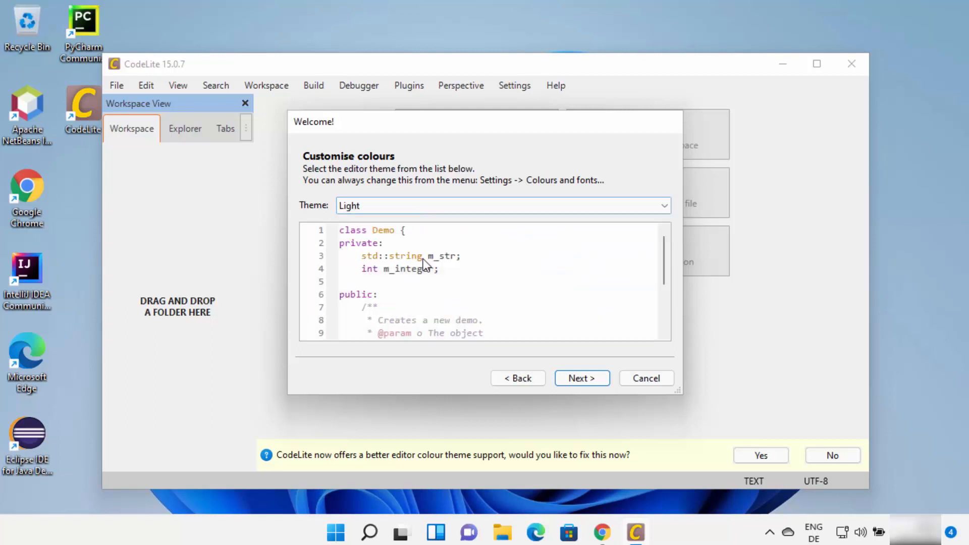
left_click(428, 207)
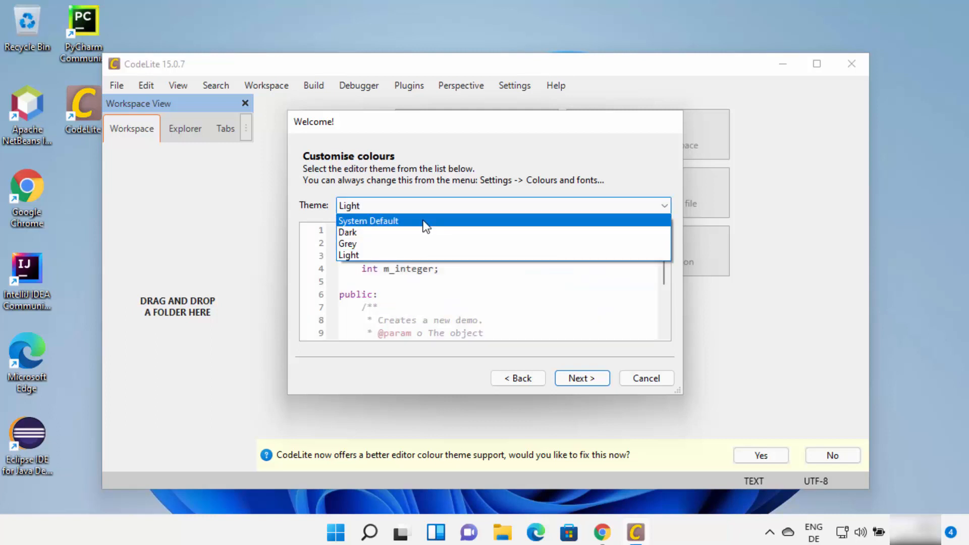
left_click(424, 222)
Step: Finish the wizard with indentation using SPACES and whitespace always visible, and maximize the CodeLite window
left_click(570, 380)
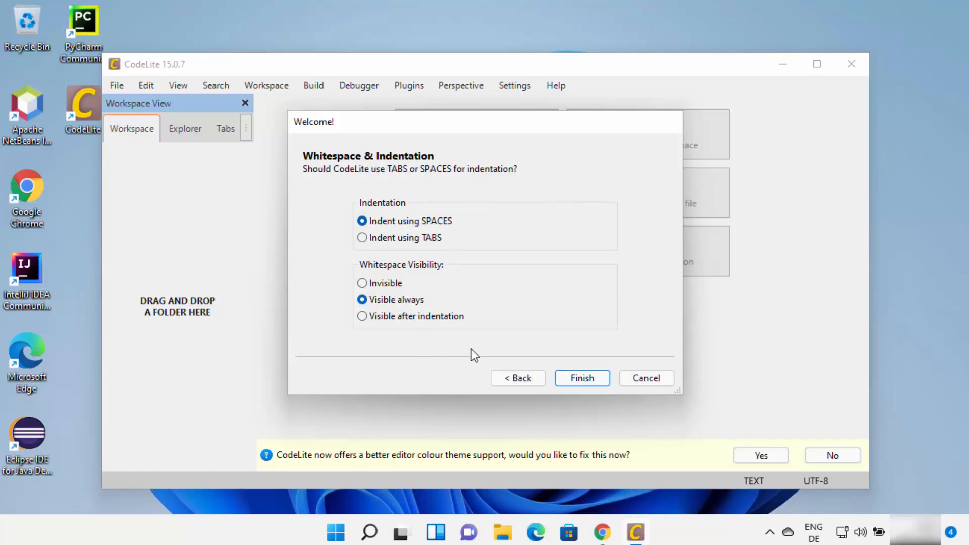
left_click(573, 380)
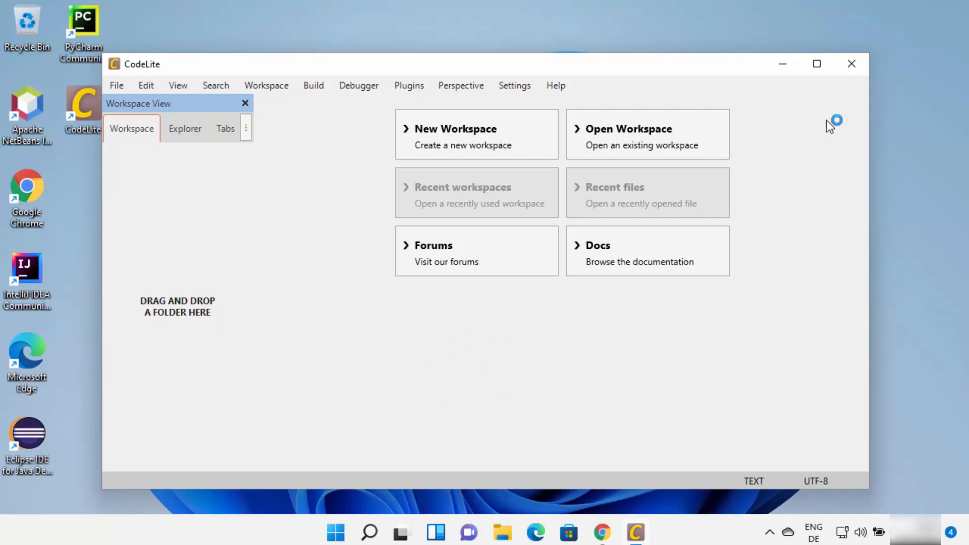
left_click(818, 70)
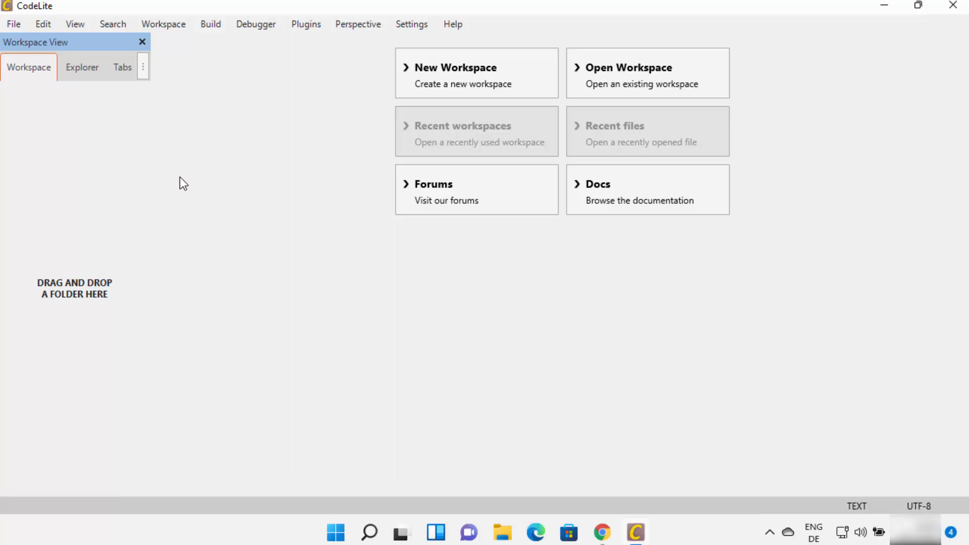
Step: Create a new C++ workspace named Documents in a separate directory under the user's Documents folder
left_click(13, 24)
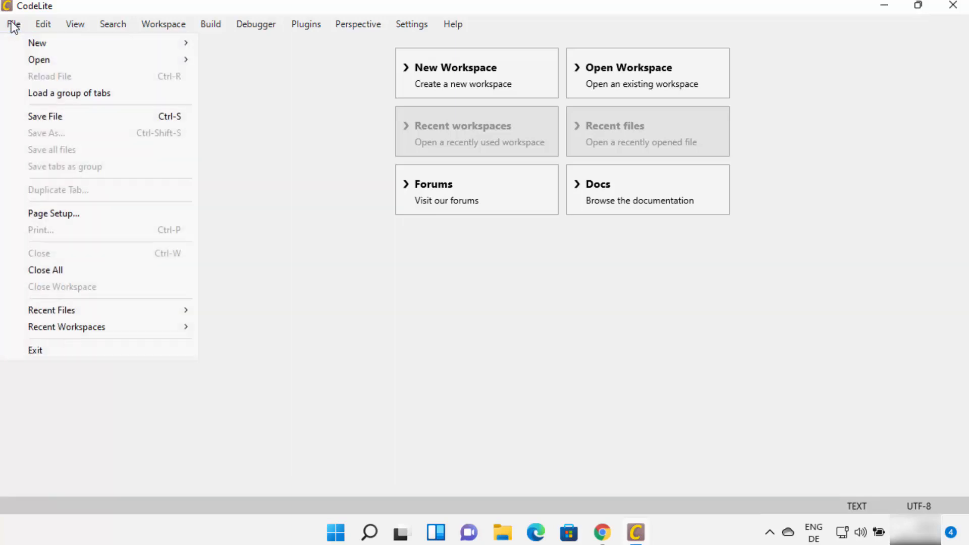
mouse_move(86, 44)
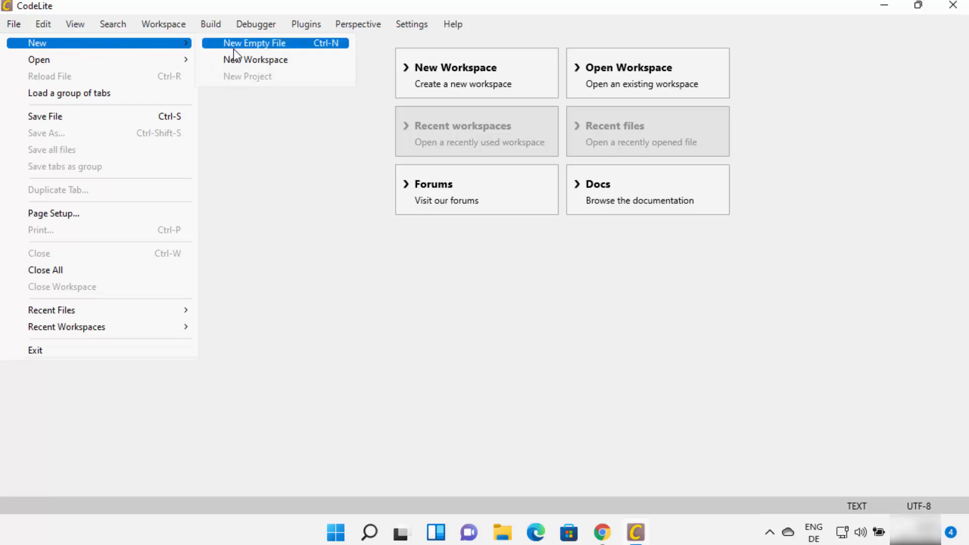
left_click(257, 61)
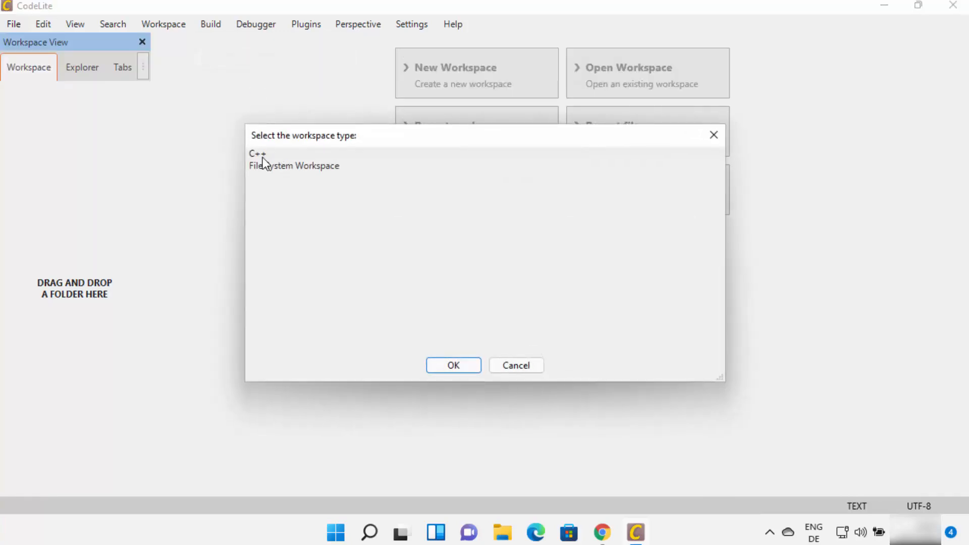
left_click(454, 368)
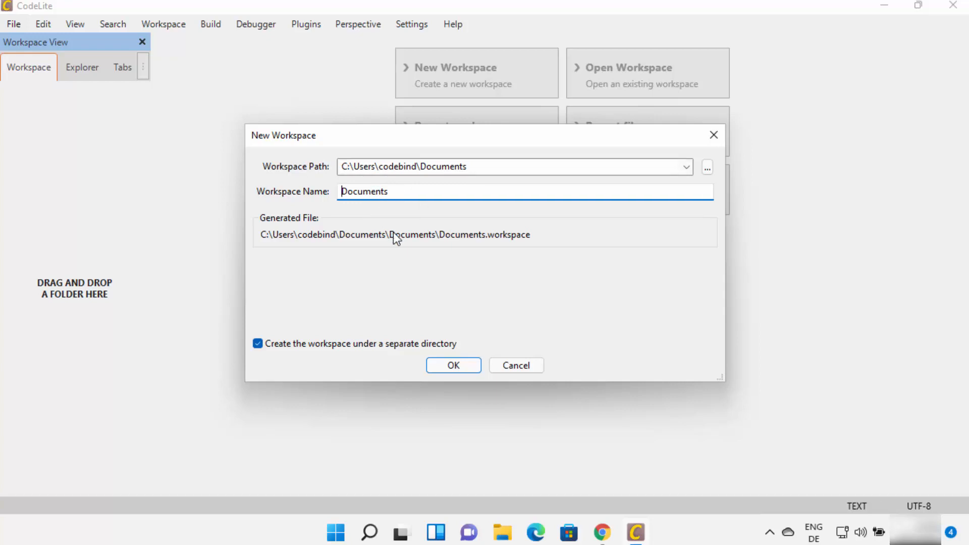
left_click(461, 363)
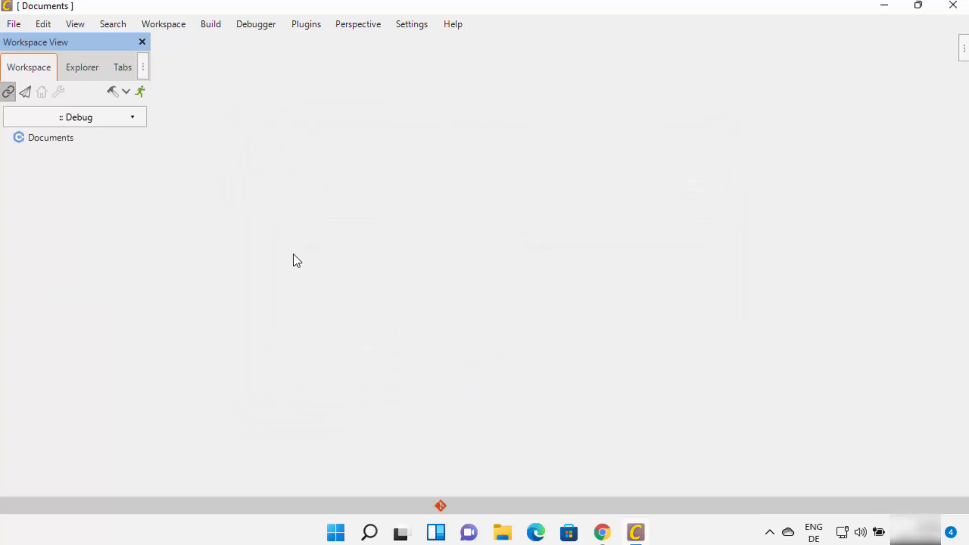
Step: Start a new project in the Documents workspace, name it Hello and set its category to Console
right_click(44, 141)
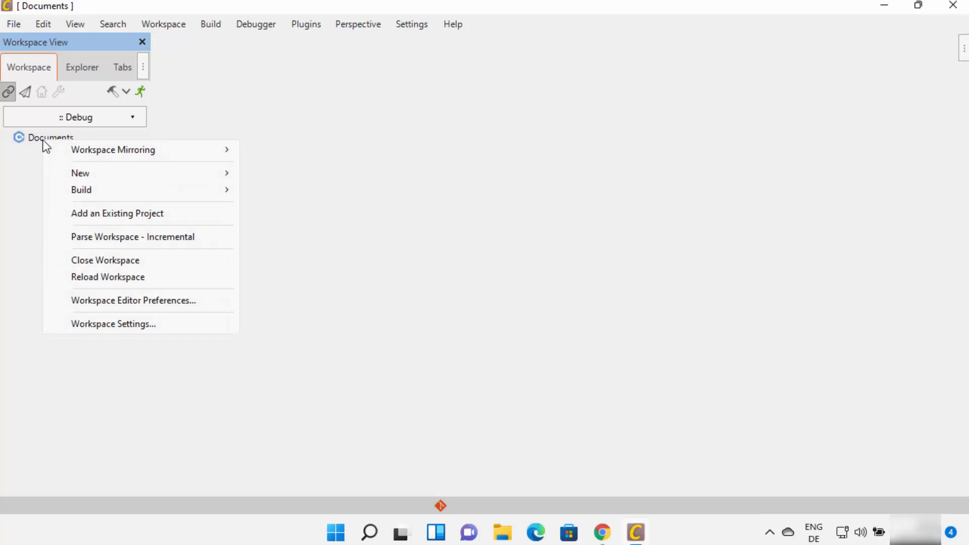
mouse_move(140, 175)
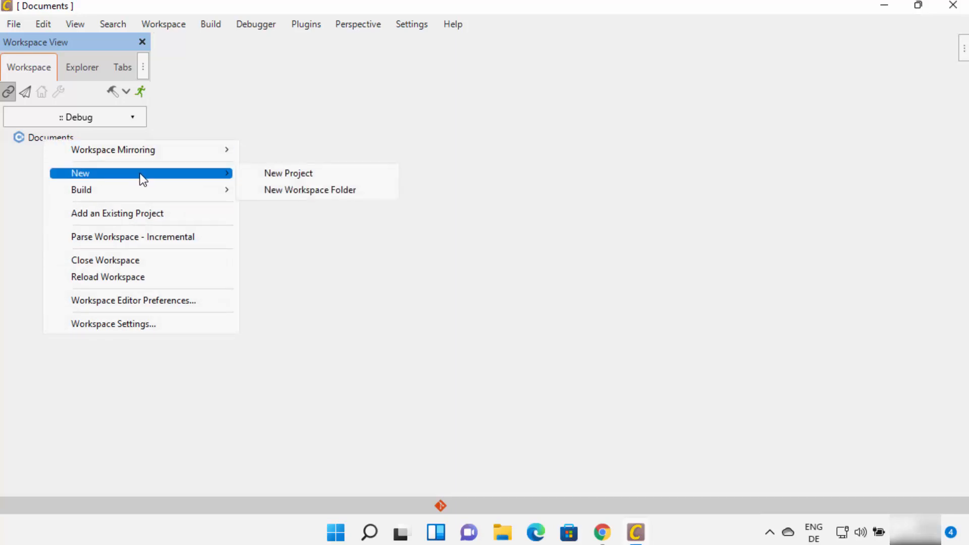
left_click(259, 173)
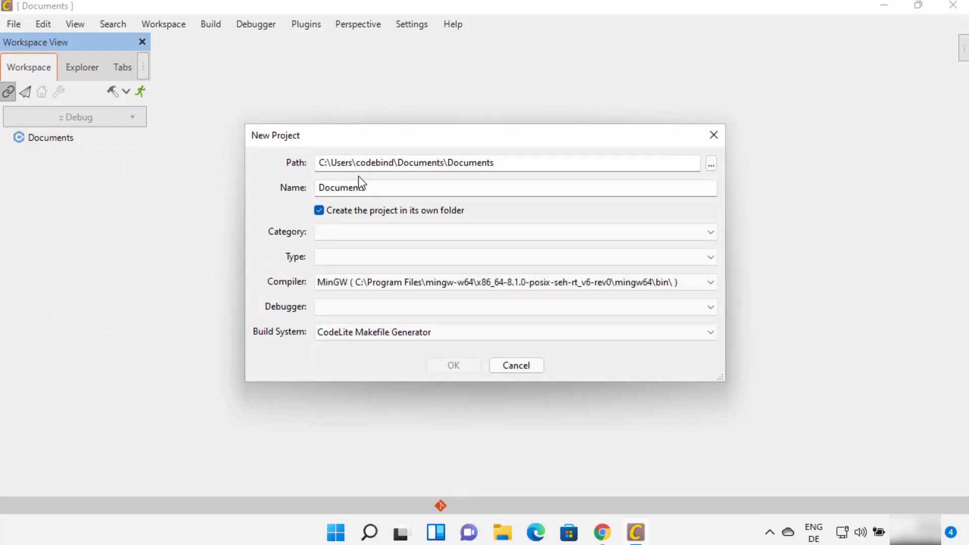
double_click(352, 187)
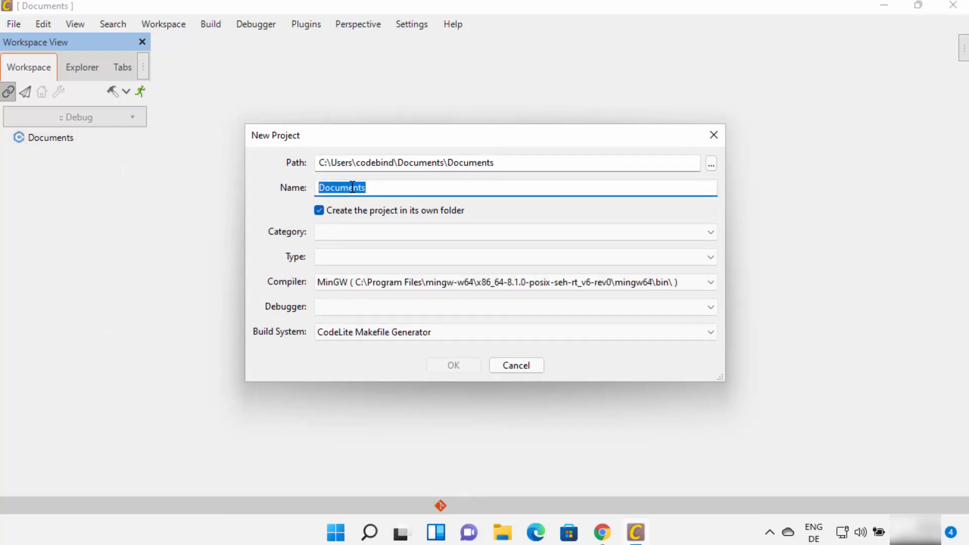
type("Hello")
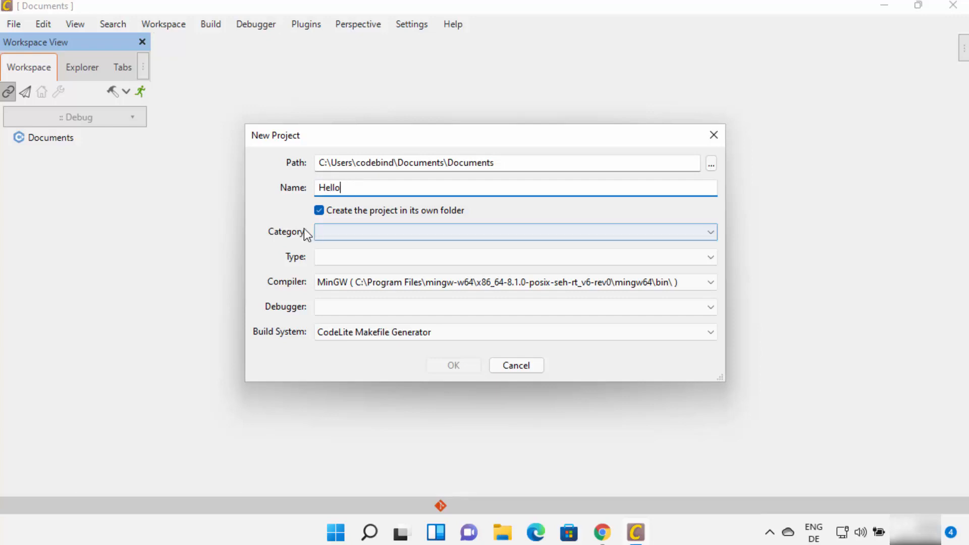
left_click(326, 232)
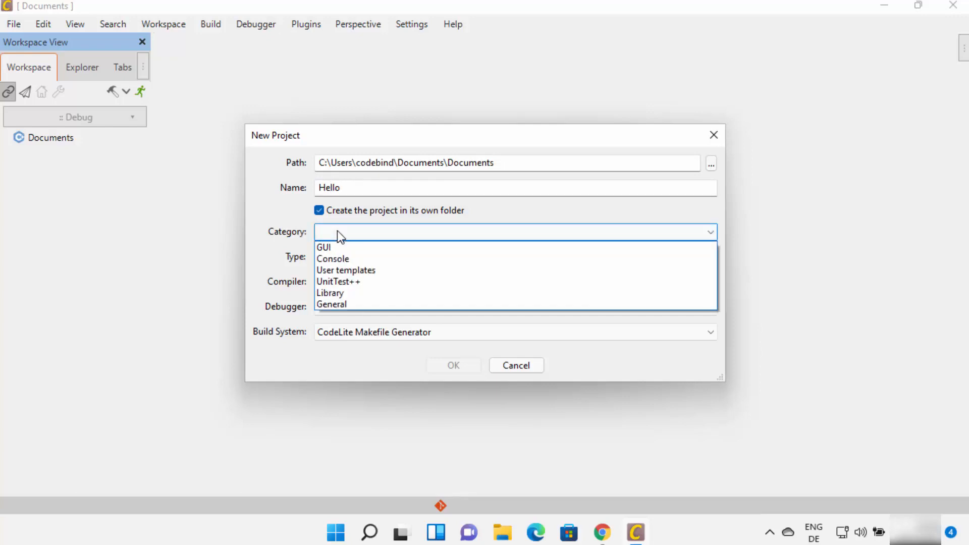
left_click(332, 258)
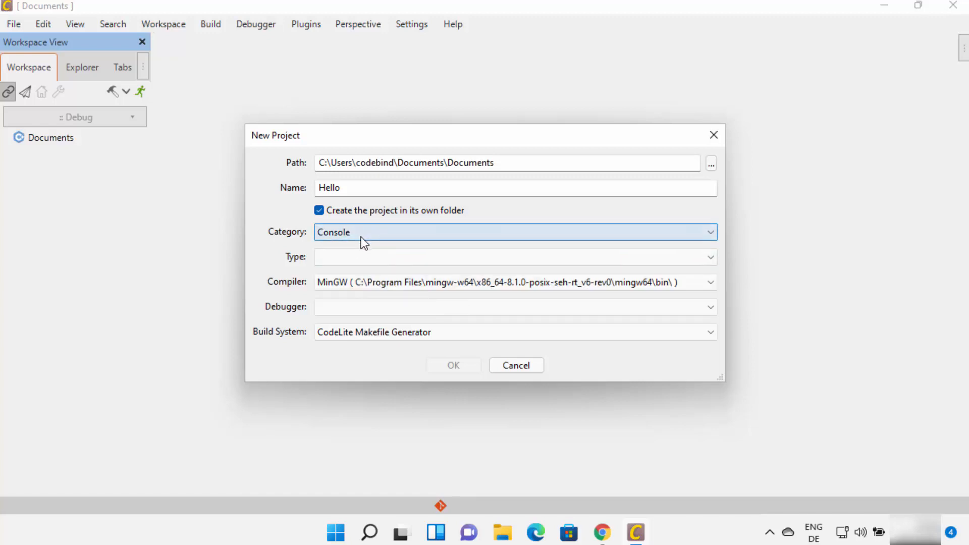
Step: Set the project type to Simple executable (g++) with the GNU gdb debugger, and create the project
left_click(353, 258)
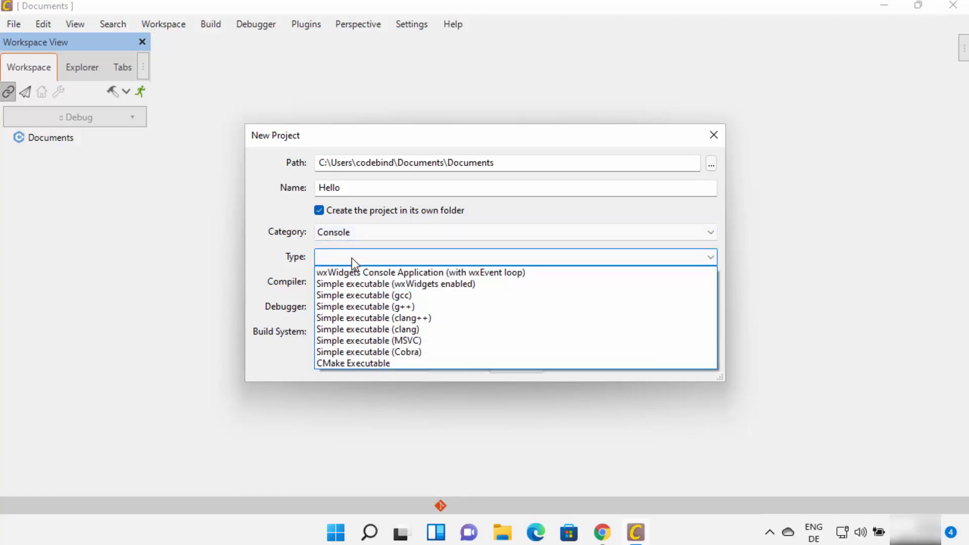
left_click(393, 308)
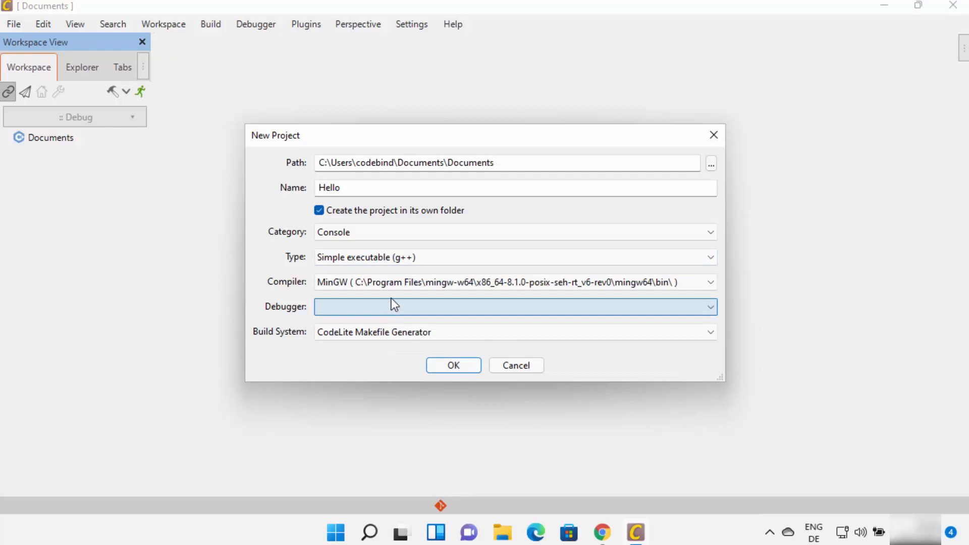
left_click(344, 308)
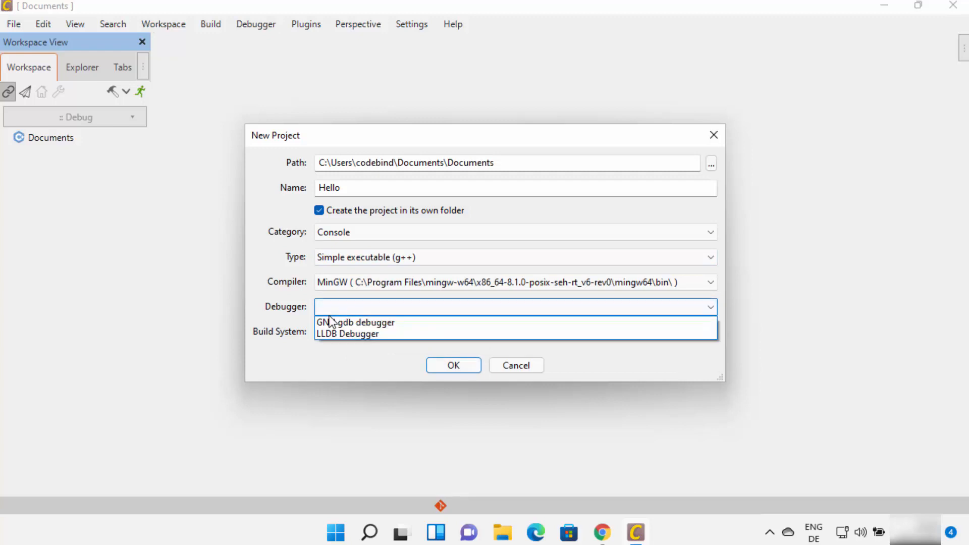
left_click(333, 322)
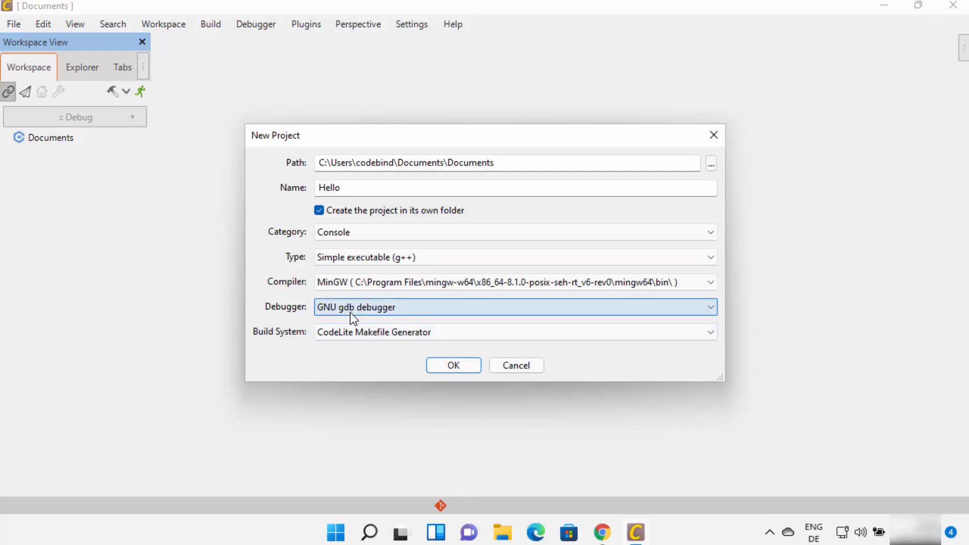
left_click(436, 362)
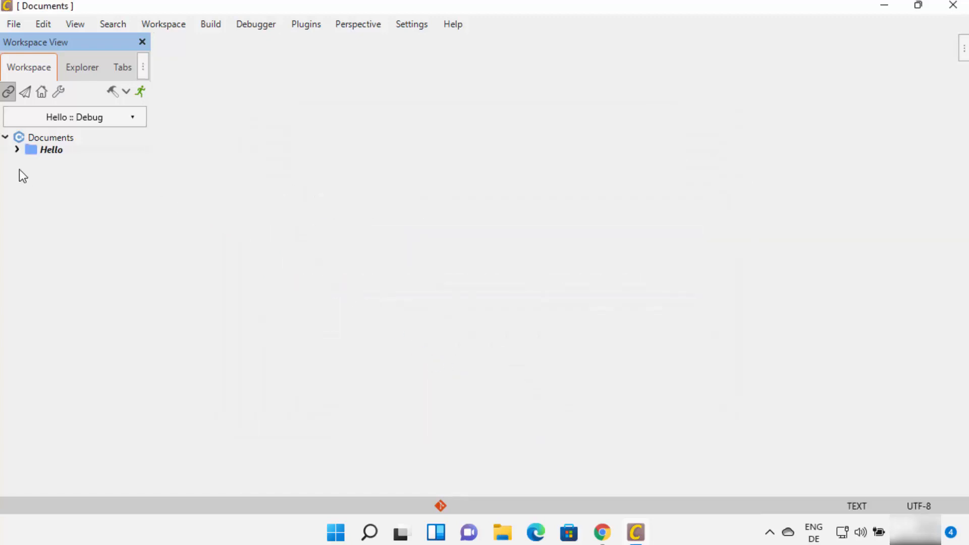
Step: Open main.cpp from the Hello project's src folder and replace its code with a commented iostream program that prints "Hello World" using cout
left_click(17, 150)
left_click(29, 162)
double_click(83, 176)
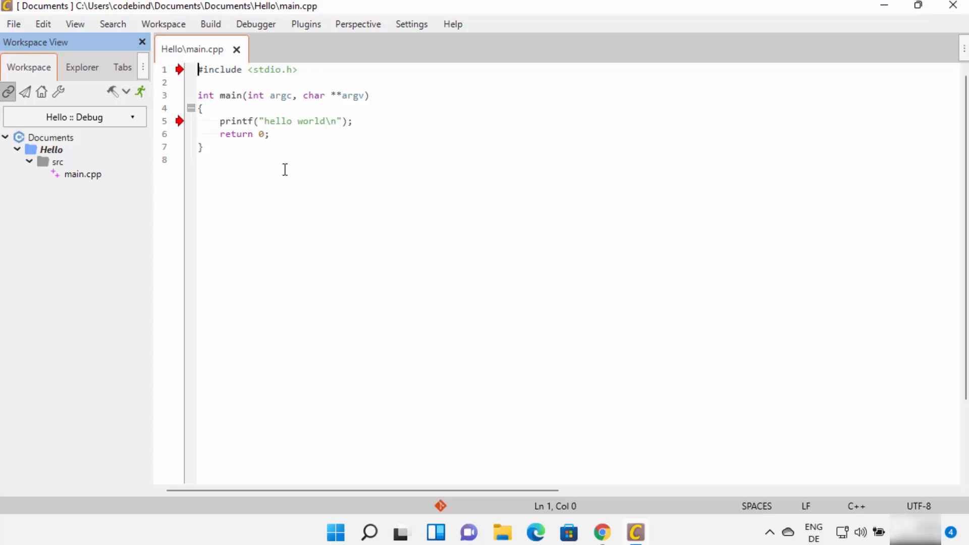
key("ctrl+a")
type("// Simple C++ program to display \"Hello World\"  // Header file for input output functions #include<iostream>  using namespace std;  // main function - // where the execution of program begins int main() {     // prints hello world     cout<<\"Hello World\";          return 0; }")
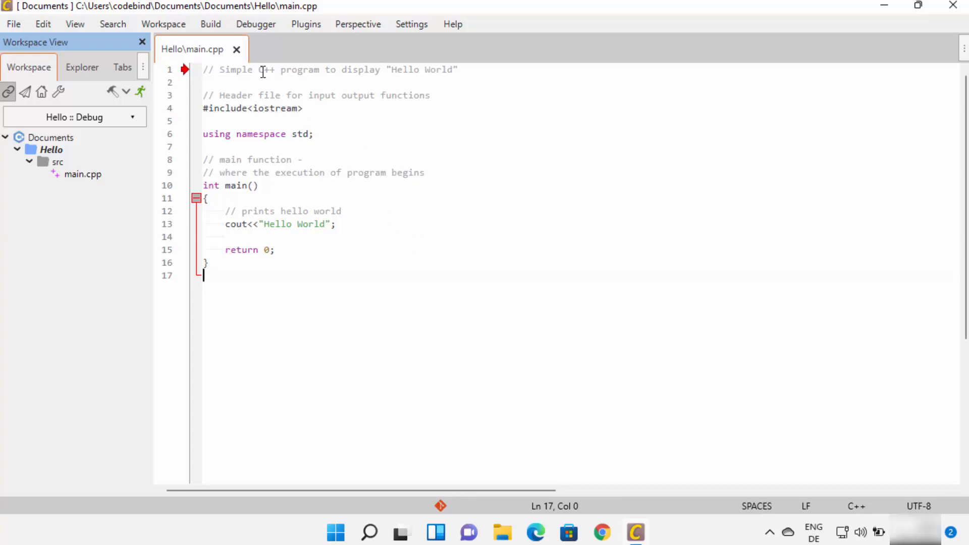
Step: Build the Hello project, and run it with the option to build before executing
left_click(211, 26)
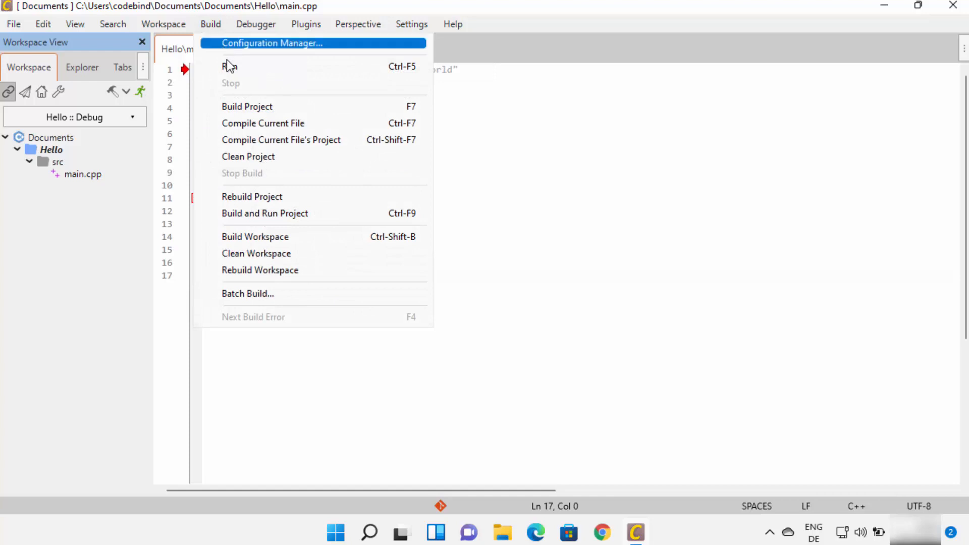
left_click(249, 108)
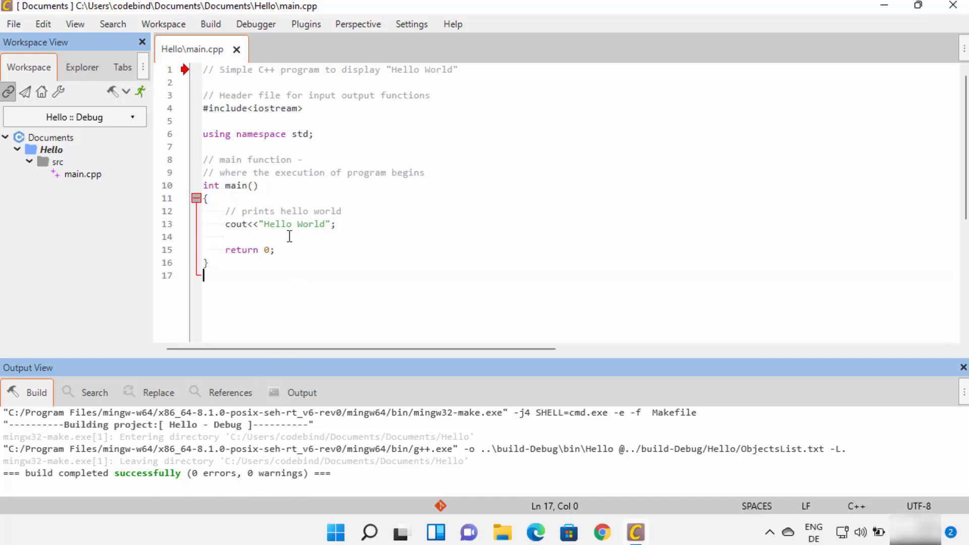
left_click(213, 26)
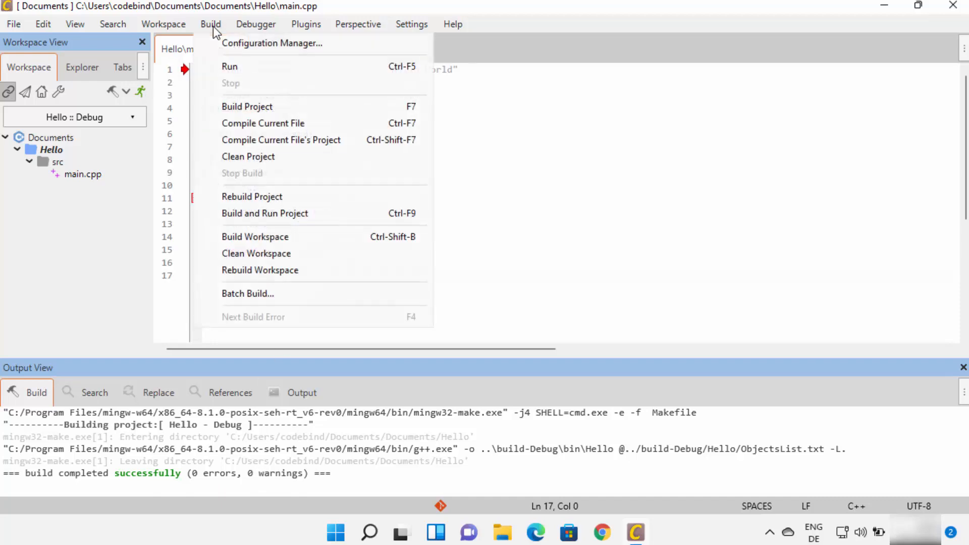
left_click(228, 69)
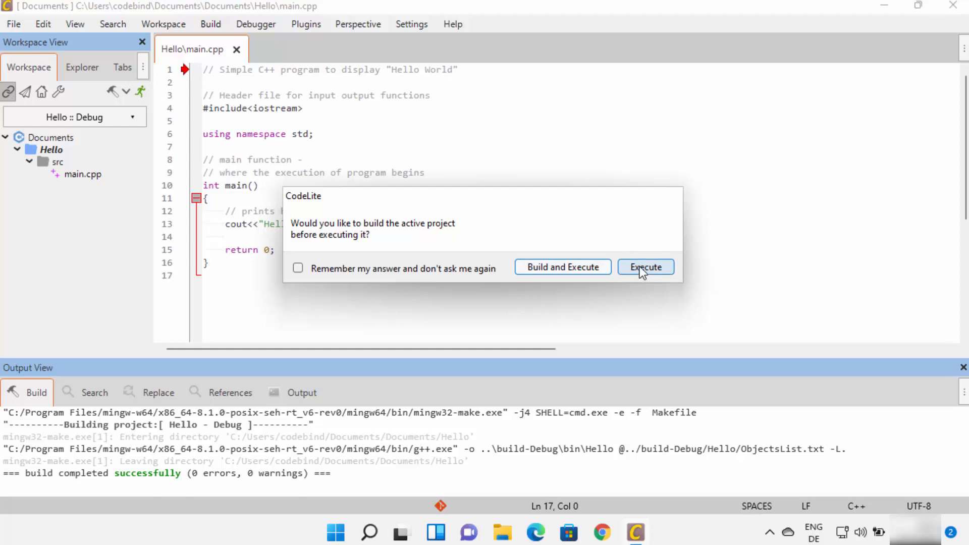
left_click(559, 268)
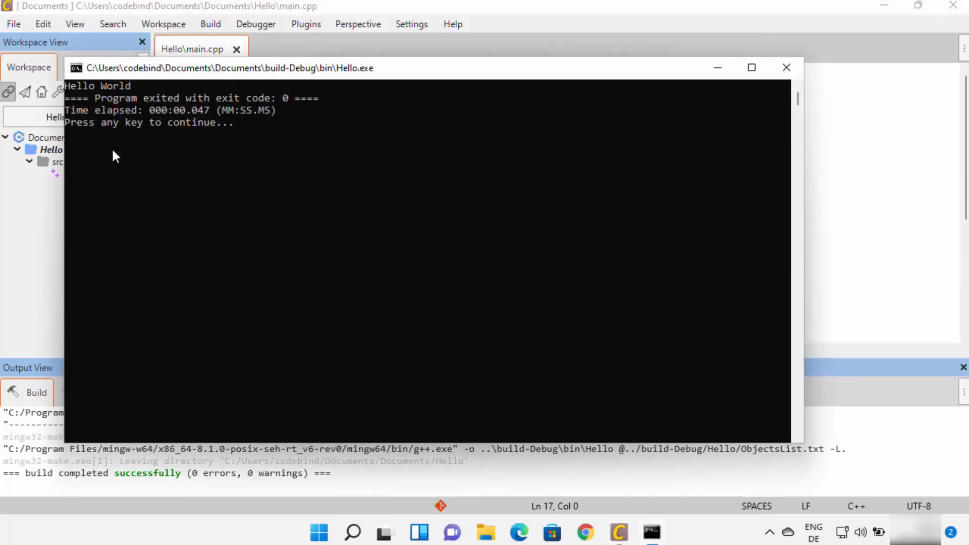
Step: Highlight the program's printed line in the console, move the console window off the project tree, and clear the highlight
left_click(66, 84)
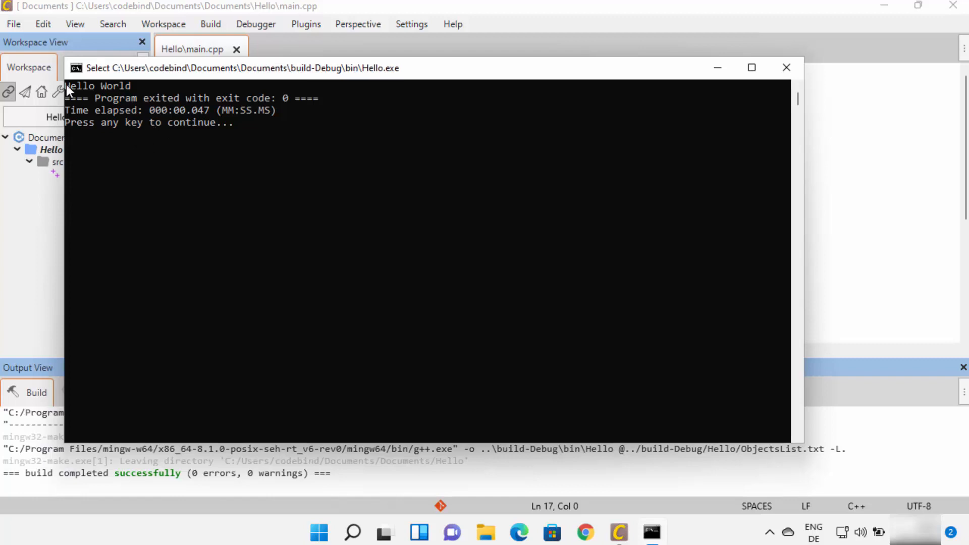
left_click_drag(65, 83, 129, 84)
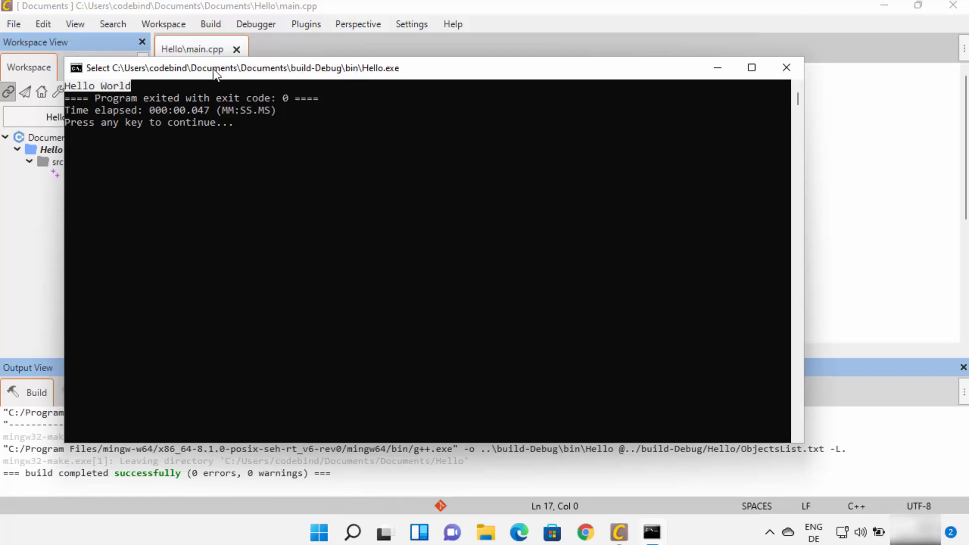
left_click_drag(213, 69, 267, 127)
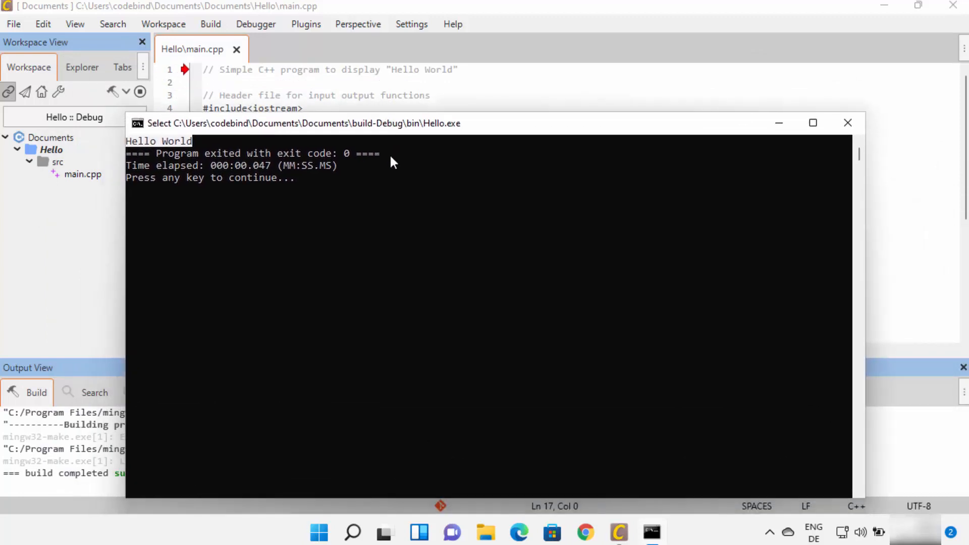
left_click(444, 221)
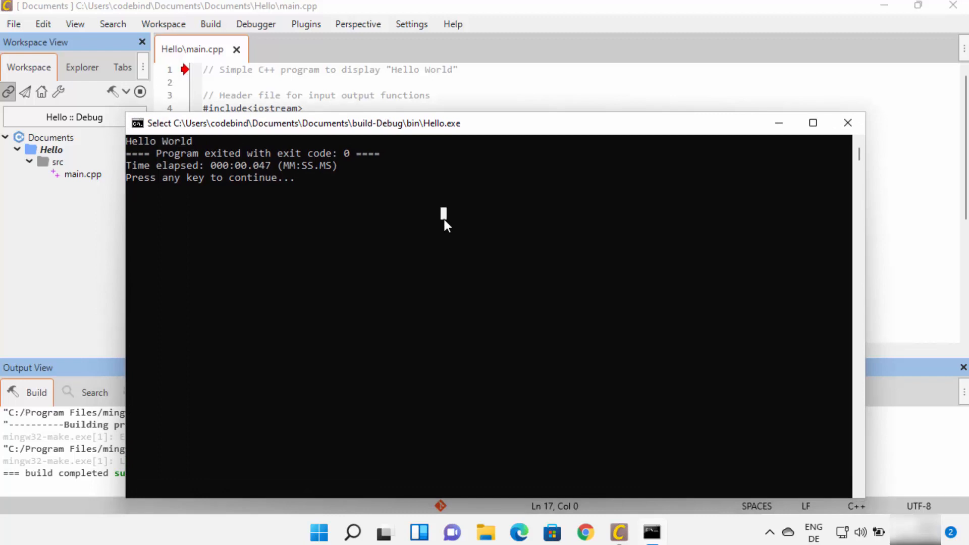